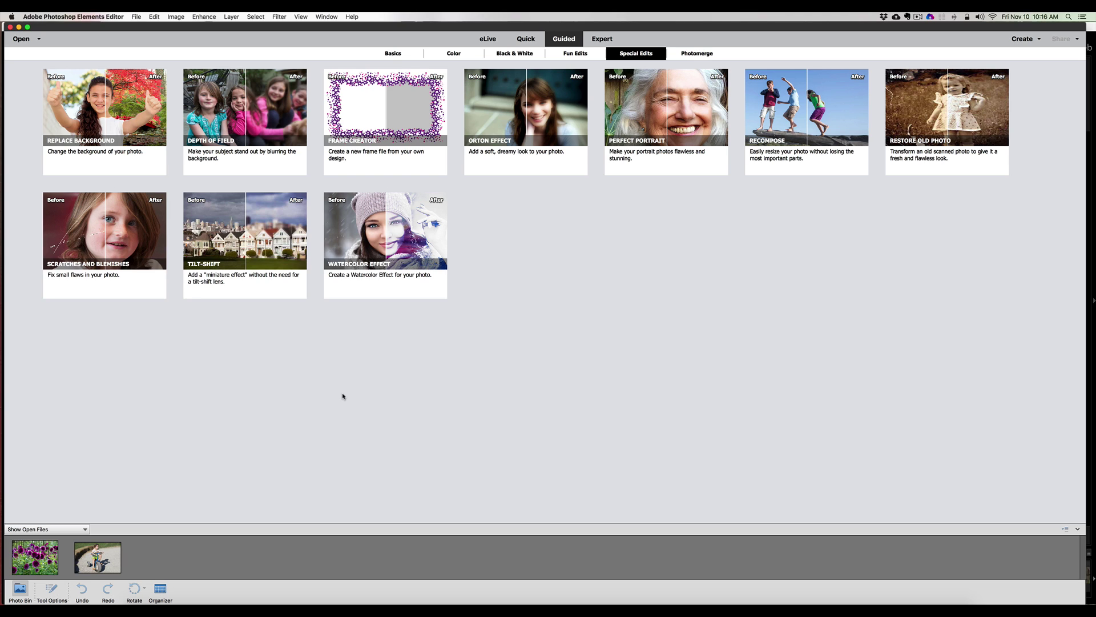
- Switch to Expert mode so Pumpkin-22.jpg, the girl-on-tricycle photo, is displayed
{"action": "left_click", "coordinate": [602, 40]}
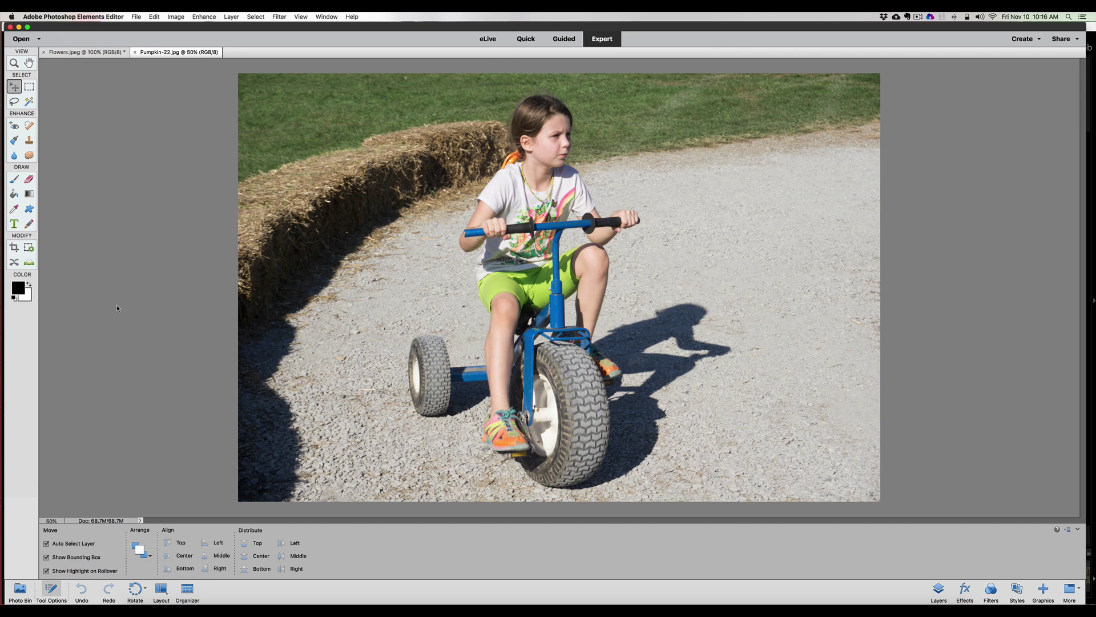
- Open the Replace Background guided edit from the Guided gallery for the tricycle photo
{"action": "left_click", "coordinate": [561, 41]}
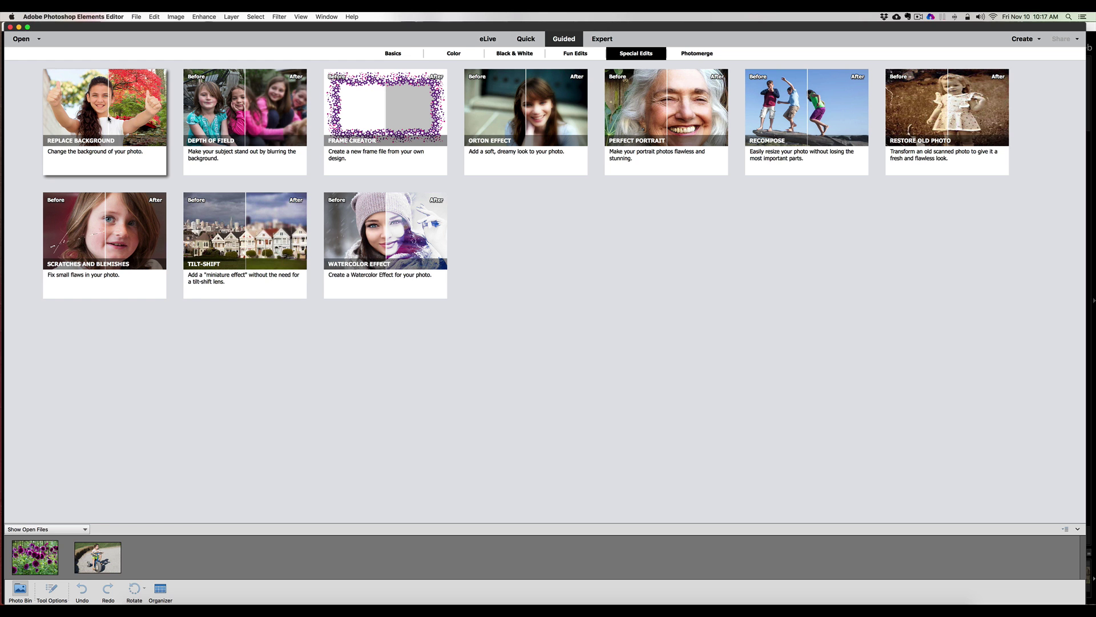
{"action": "left_click", "coordinate": [109, 119]}
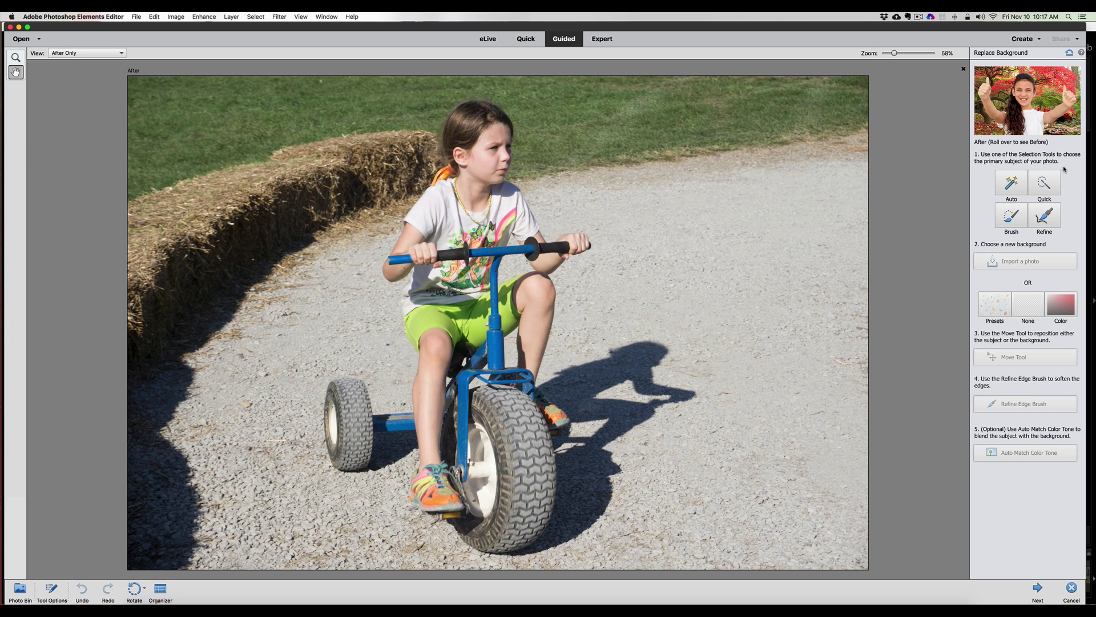
- Auto-select the girl and tricycle within a rectangle, then zoom out to 48%
{"action": "left_click", "coordinate": [1009, 184]}
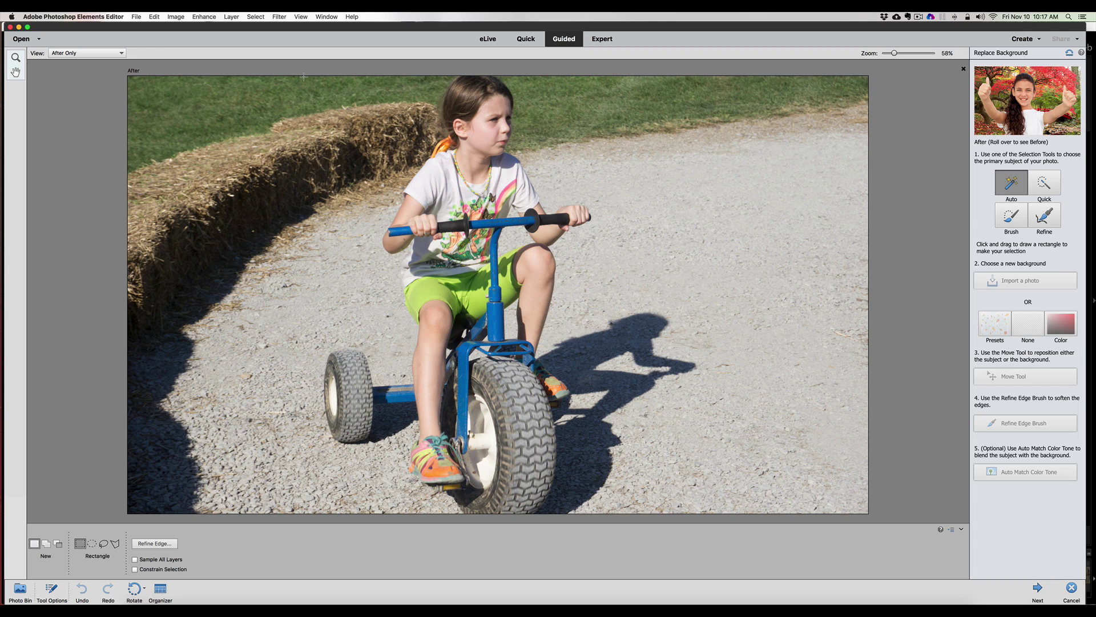
{"action": "left_click_drag", "start_coordinate": [303, 76], "coordinate": [636, 413]}
{"action": "mouse_move", "coordinate": [658, 514]}
{"action": "left_mouse_down"}
{"action": "mouse_move", "coordinate": [658, 529]}
{"action": "mouse_move", "coordinate": [660, 516]}
{"action": "left_mouse_up"}
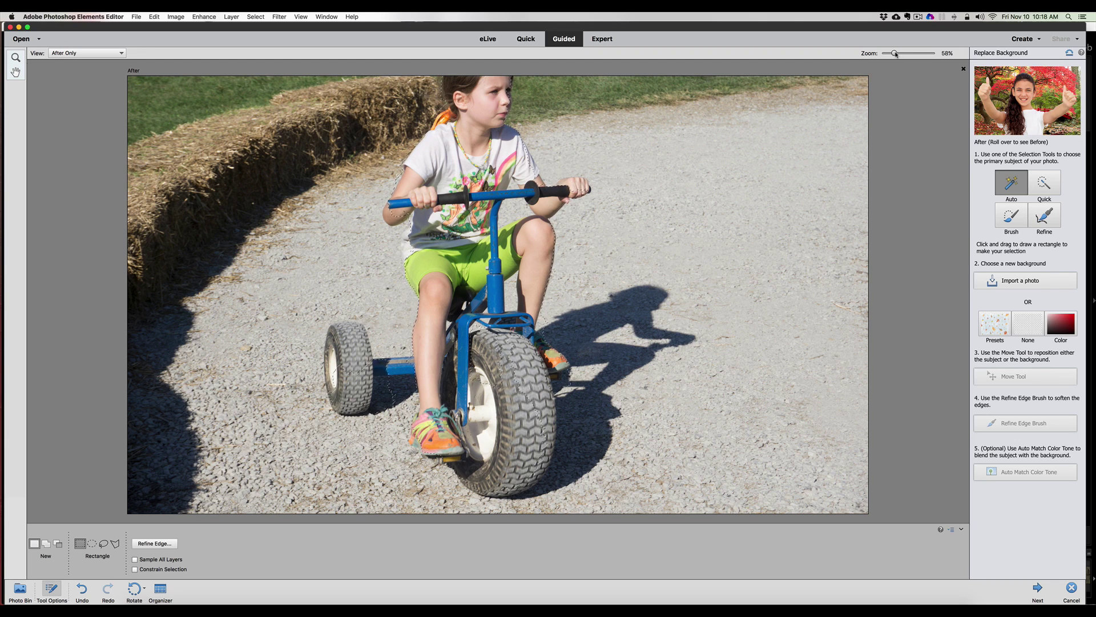
{"action": "left_click_drag", "start_coordinate": [895, 53], "coordinate": [892, 55]}
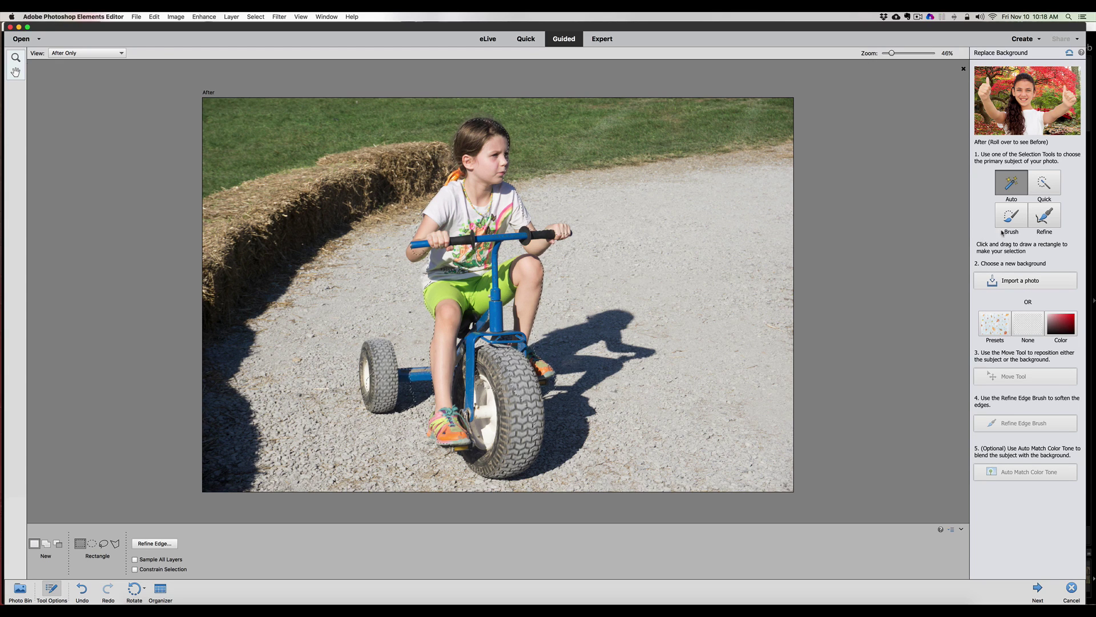
- Refine the selection edge along the front tire, using a refine brush sized between 175 and 400 px
{"action": "left_click", "coordinate": [1045, 222]}
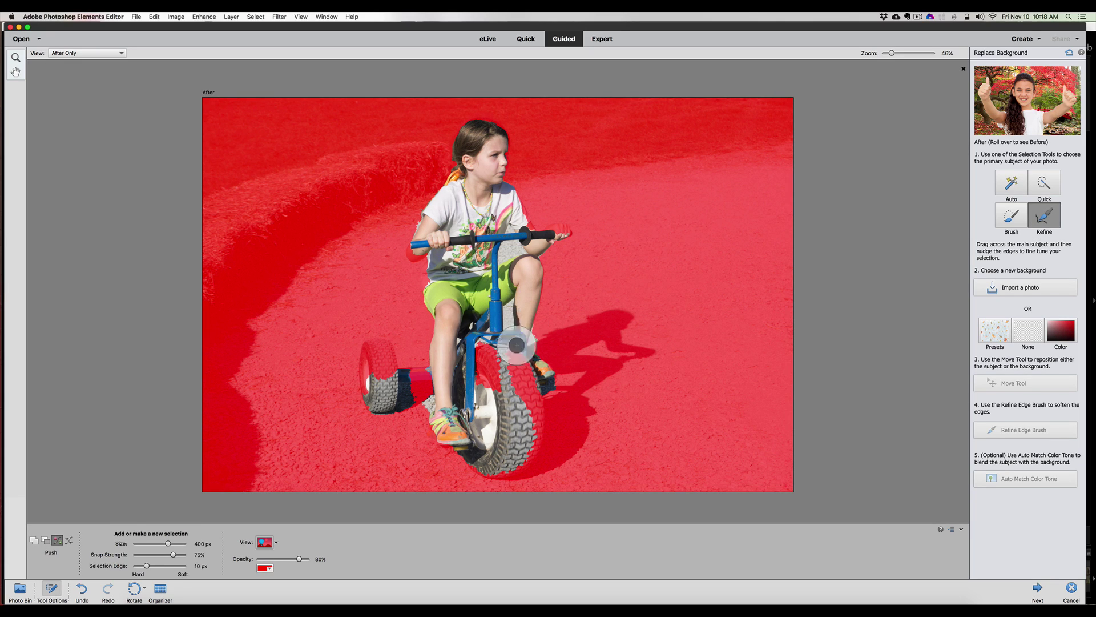
{"action": "left_click_drag", "start_coordinate": [521, 404], "coordinate": [517, 394]}
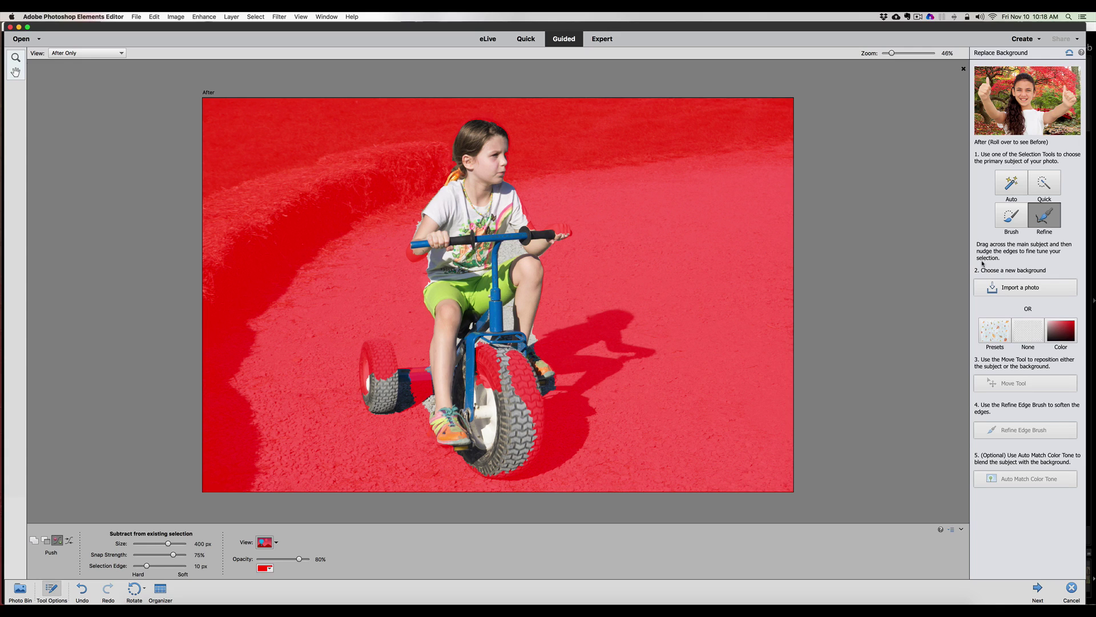
{"action": "key", "text": "bracketleft"}
{"action": "key", "text": "bracketleft"}
{"action": "key", "text": "bracketleft"}
{"action": "key", "text": "bracketleft"}
{"action": "key", "text": "shift"}
{"action": "left_click_drag", "start_coordinate": [523, 355], "coordinate": [545, 420]}
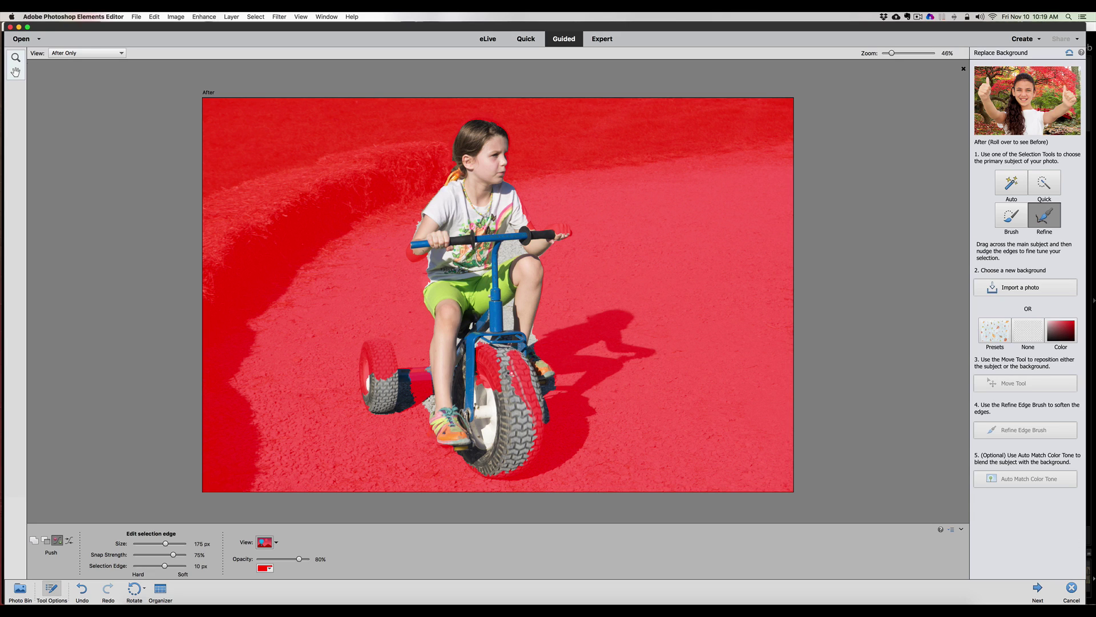
{"action": "key", "text": "bracketleft"}
{"action": "key", "text": "bracketright"}
{"action": "key", "text": "bracketright"}
{"action": "key", "text": "bracketright"}
{"action": "key", "text": "bracketright"}
{"action": "key", "text": "bracketright"}
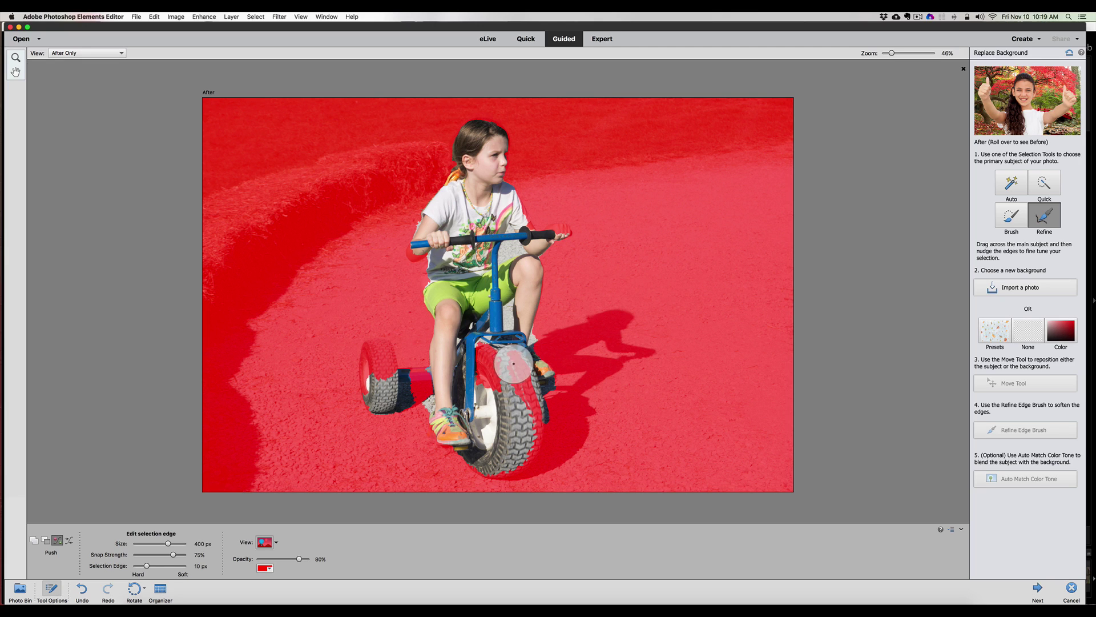
{"action": "mouse_move", "coordinate": [514, 367]}
{"action": "left_mouse_down"}
{"action": "mouse_move", "coordinate": [521, 437]}
{"action": "mouse_move", "coordinate": [520, 370]}
{"action": "mouse_move", "coordinate": [511, 382]}
{"action": "mouse_move", "coordinate": [520, 413]}
{"action": "mouse_move", "coordinate": [487, 364]}
{"action": "mouse_move", "coordinate": [502, 379]}
{"action": "left_mouse_up"}
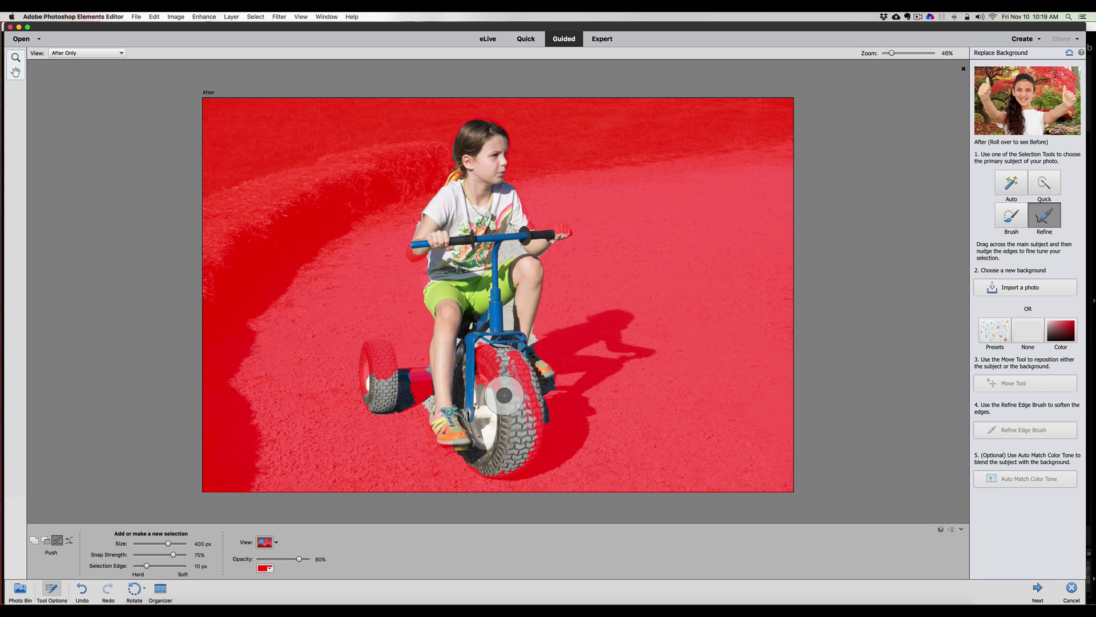
- Paint corrections onto the girl-and-tricycle selection by hand, adding and subtracting with the selection brush
{"action": "left_click", "coordinate": [994, 217]}
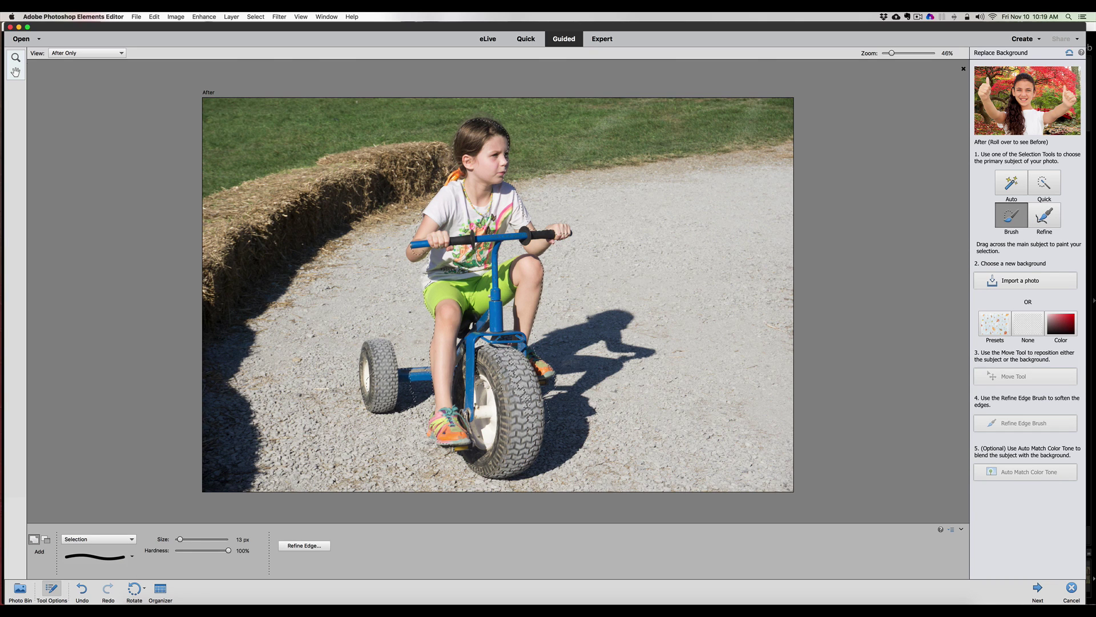
{"action": "key", "text": "bracketright"}
{"action": "key", "text": "bracketright"}
{"action": "key", "text": "bracketright"}
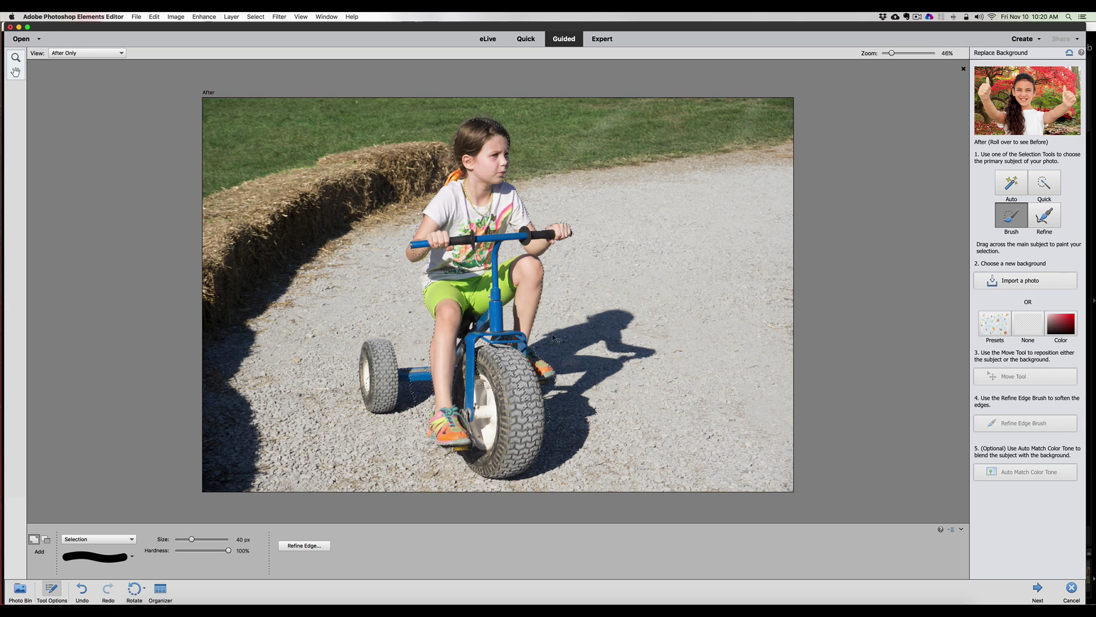
{"action": "key", "text": "alt"}
{"action": "key", "text": "alt"}
{"action": "key", "text": "alt"}
{"action": "key", "text": "alt"}
- Paint out leftover background around the tricycle using a 125 px selection brush in Subtract mode
{"action": "key", "text": "bracketright"}
{"action": "key", "text": "bracketright"}
{"action": "key", "text": "bracketright"}
{"action": "key", "text": "bracketright"}
{"action": "key", "text": "bracketright"}
{"action": "key", "text": "bracketright"}
{"action": "key", "text": "bracketright"}
{"action": "key", "text": "bracketright"}
{"action": "key", "text": "bracketright"}
{"action": "key", "text": "bracketright"}
{"action": "key", "text": "alt"}
{"action": "key", "text": "alt"}
{"action": "key", "text": "alt"}
{"action": "key", "text": "bracketleft"}
{"action": "key", "text": "bracketleft"}
{"action": "key", "text": "bracketleft"}
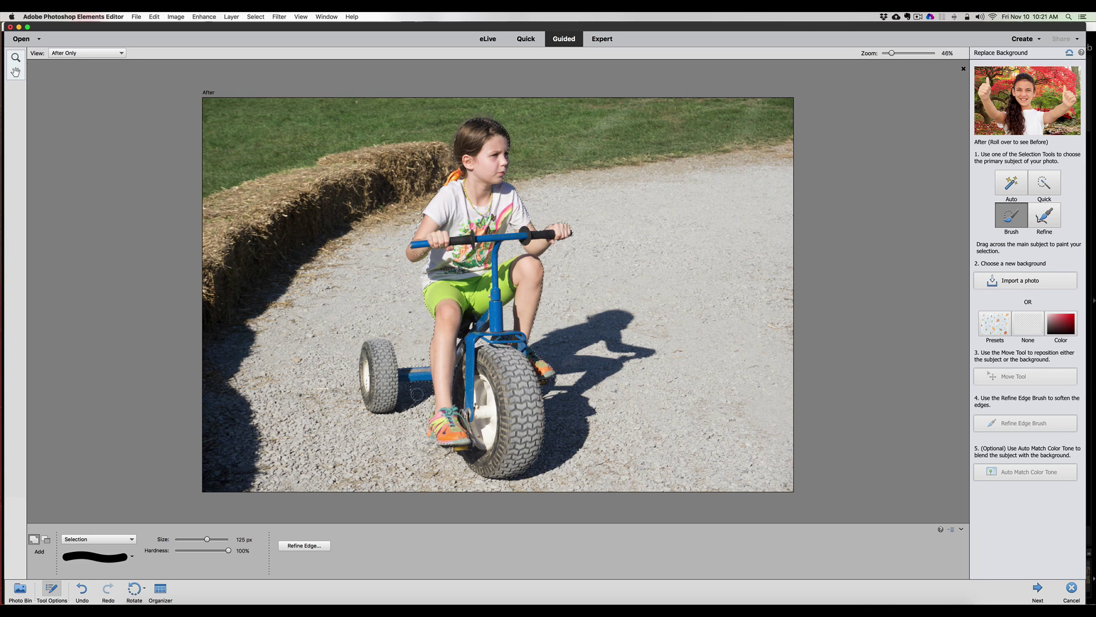
{"action": "key", "text": "alt"}
{"action": "key", "text": "alt"}
{"action": "key", "text": "alt"}
- Refine the selection around the small rear wheel with a 900 px refine brush
{"action": "left_click", "coordinate": [1050, 218]}
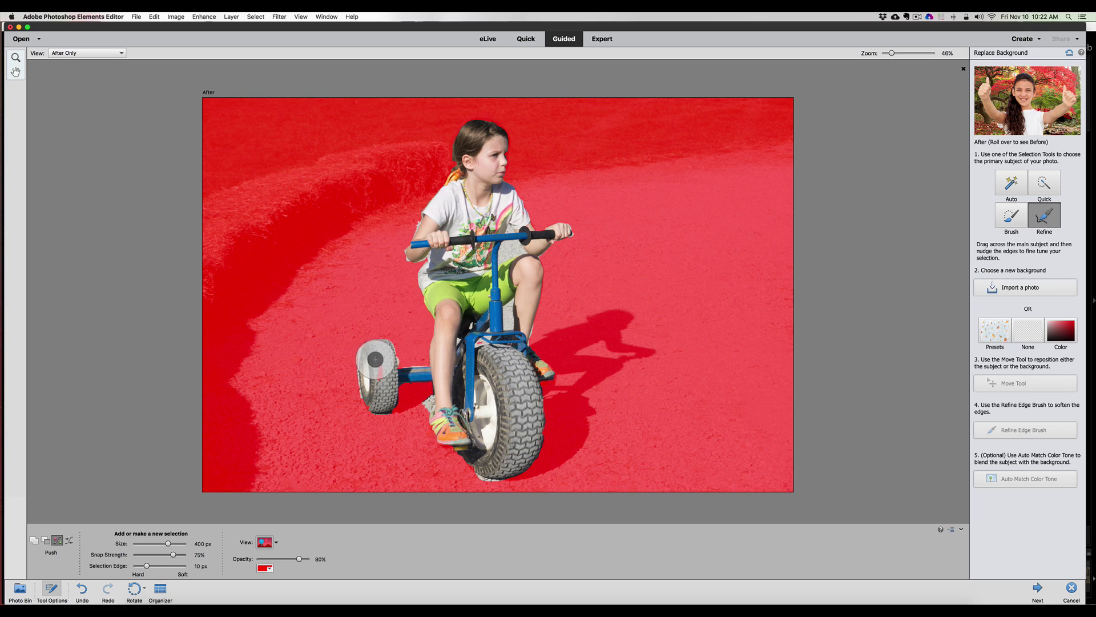
{"action": "key", "text": "alt"}
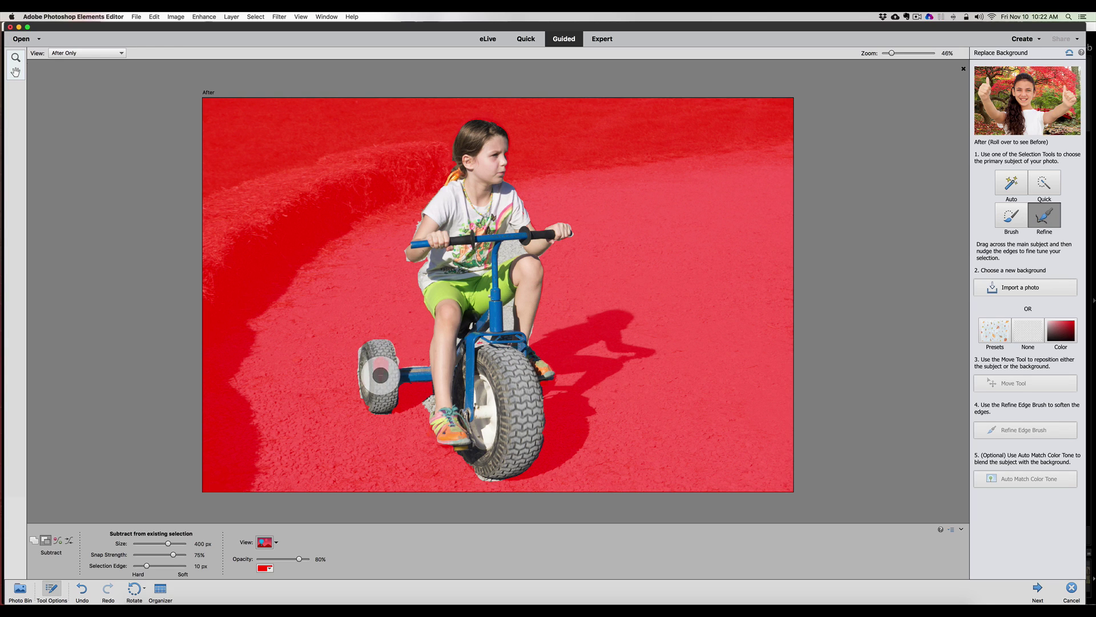
{"action": "left_click", "coordinate": [380, 387]}
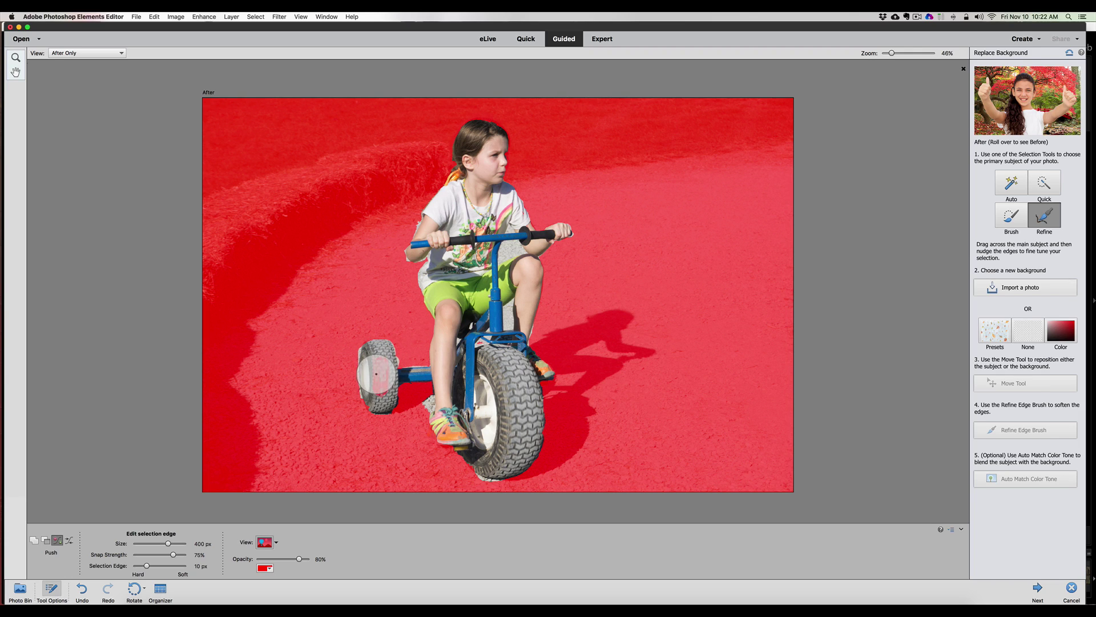
{"action": "key", "text": "alt"}
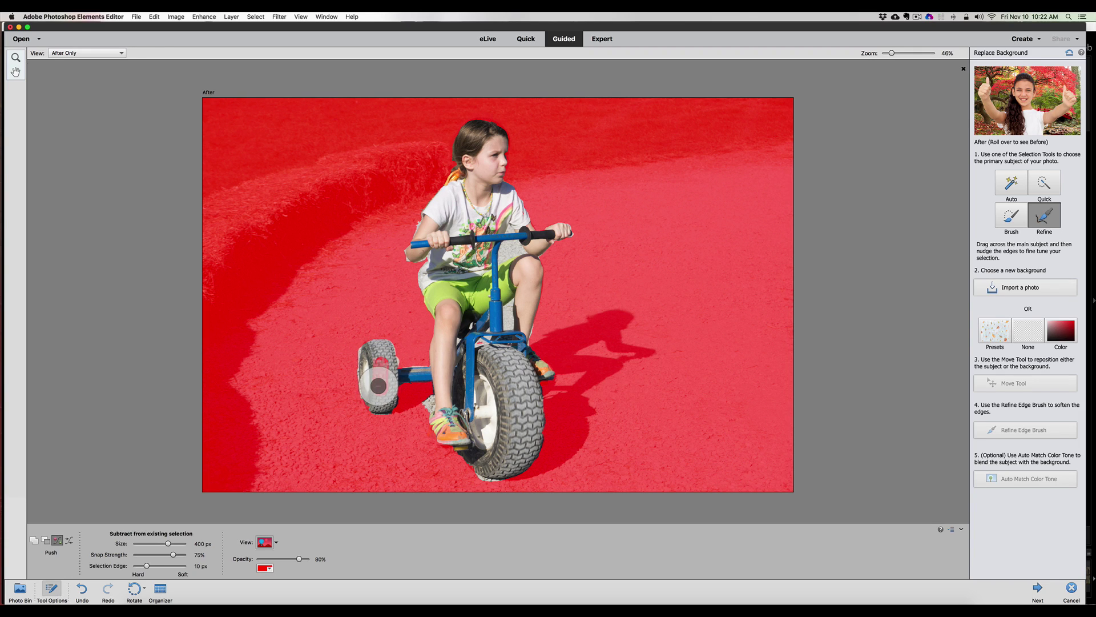
{"action": "key", "text": "bracketright"}
{"action": "key", "text": "bracketright"}
{"action": "key", "text": "bracketright"}
{"action": "key", "text": "bracketright"}
{"action": "key", "text": "bracketright"}
{"action": "mouse_move", "coordinate": [379, 382]}
{"action": "left_mouse_down"}
{"action": "mouse_move", "coordinate": [379, 367]}
{"action": "mouse_move", "coordinate": [375, 391]}
{"action": "left_mouse_up"}
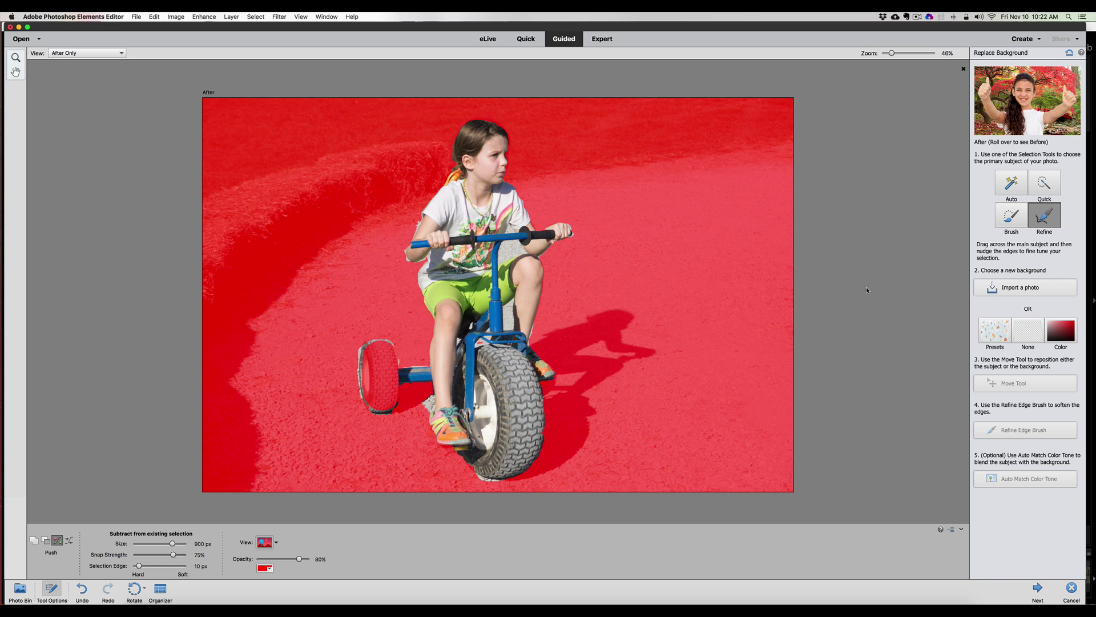
{"action": "left_click", "coordinate": [1010, 221]}
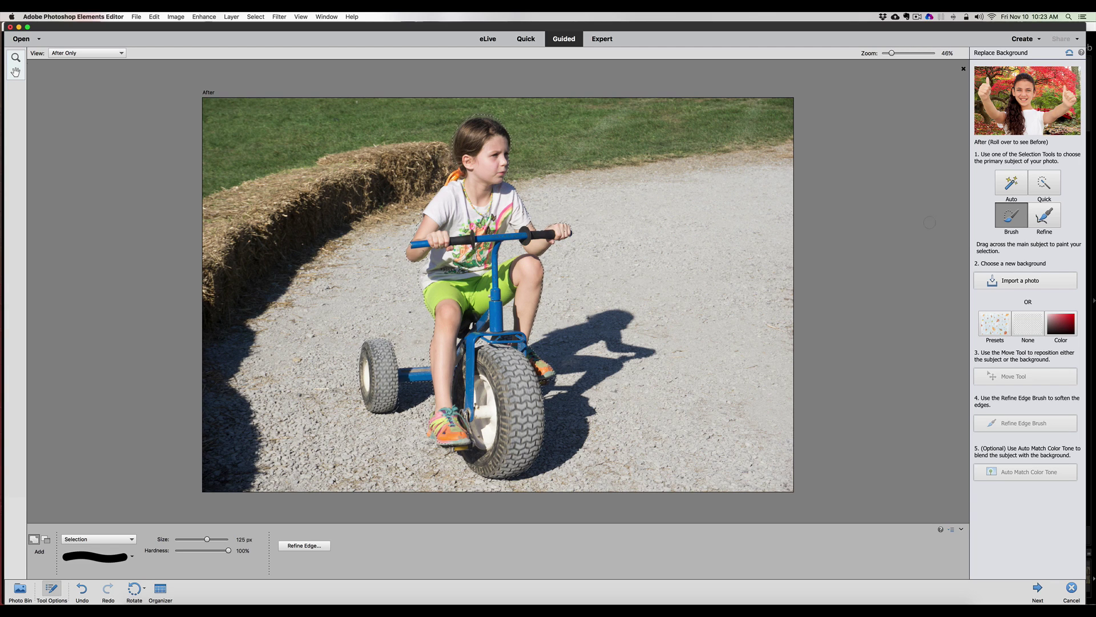
- Import Flowers.jpeg from the PumpkinPatch folder and place it as the background
{"action": "left_click", "coordinate": [1015, 280]}
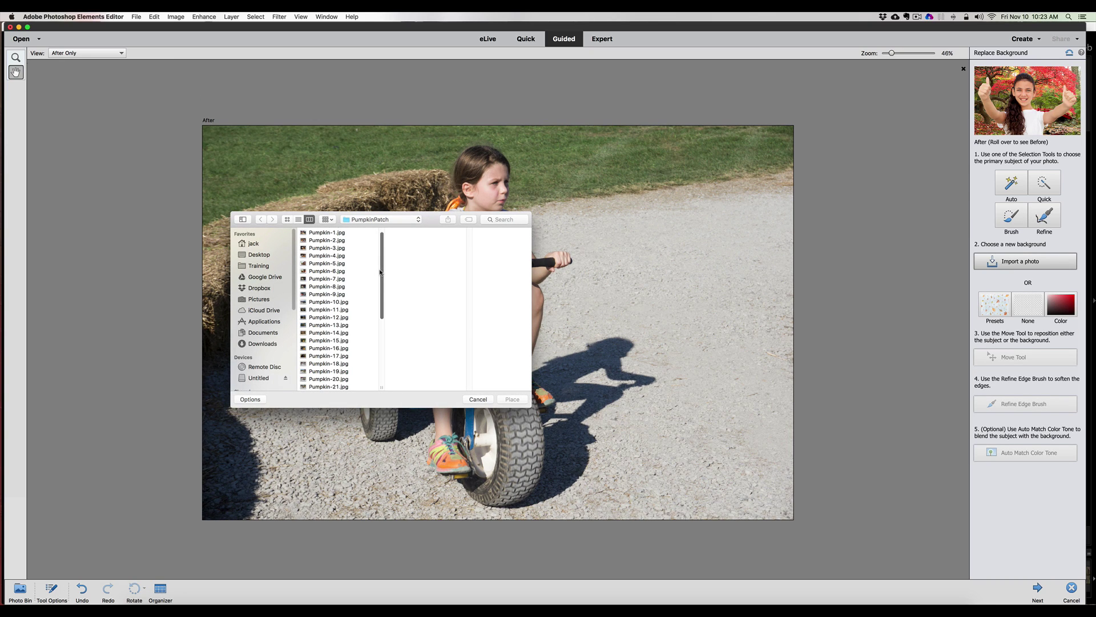
{"action": "left_click_drag", "start_coordinate": [381, 274], "coordinate": [385, 245]}
{"action": "left_click", "coordinate": [334, 234]}
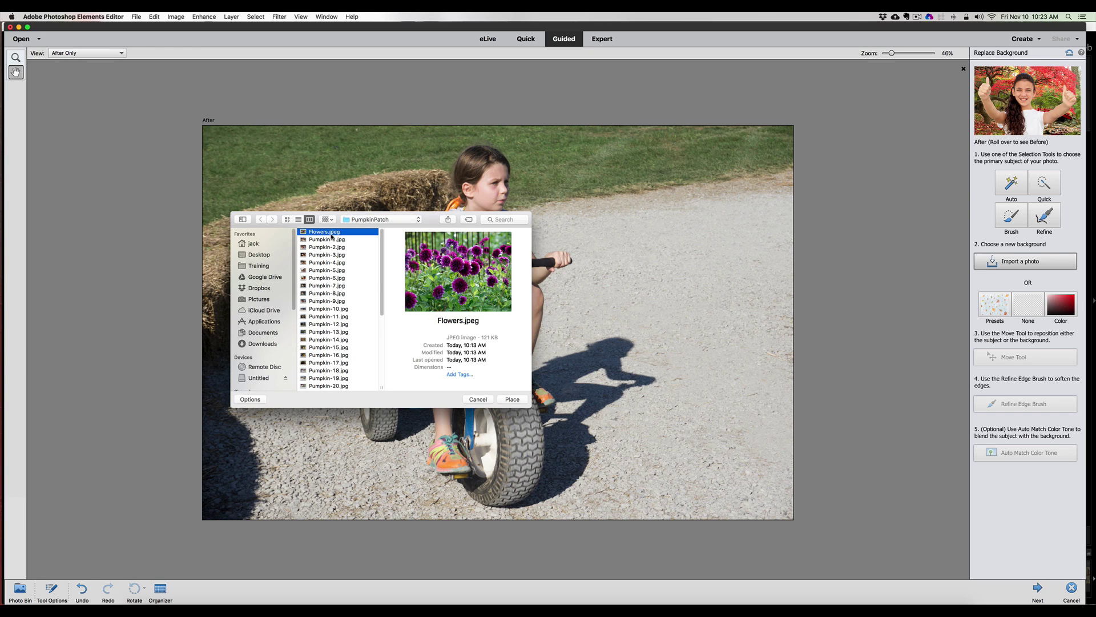
{"action": "left_click", "coordinate": [510, 401]}
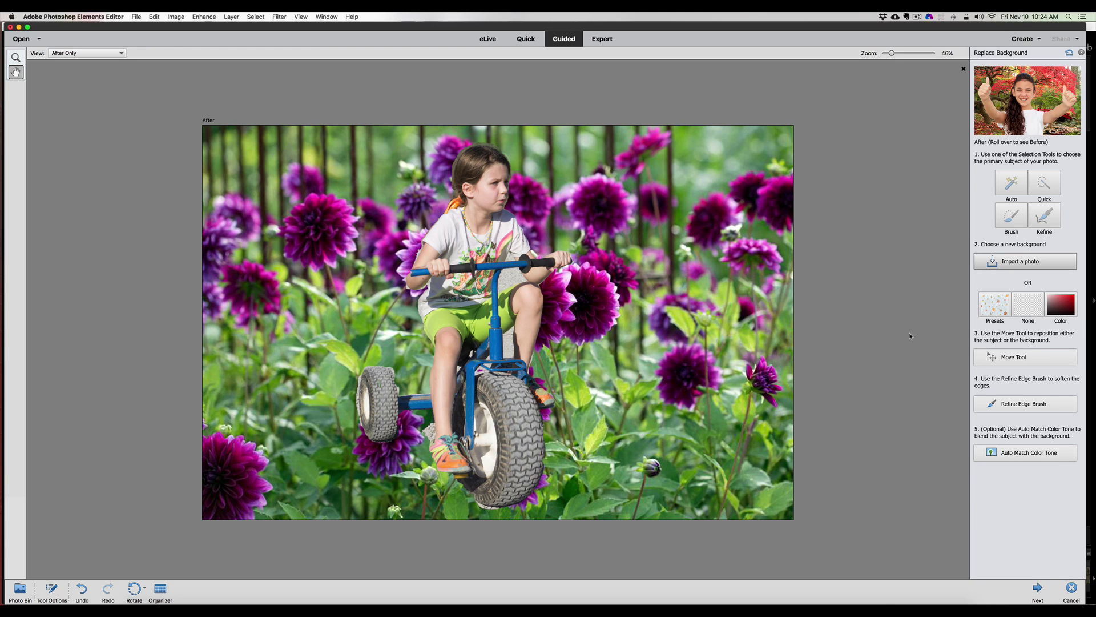
- Move the girl and tricycle right and down, and commit a slight tilt
{"action": "left_click", "coordinate": [1009, 359]}
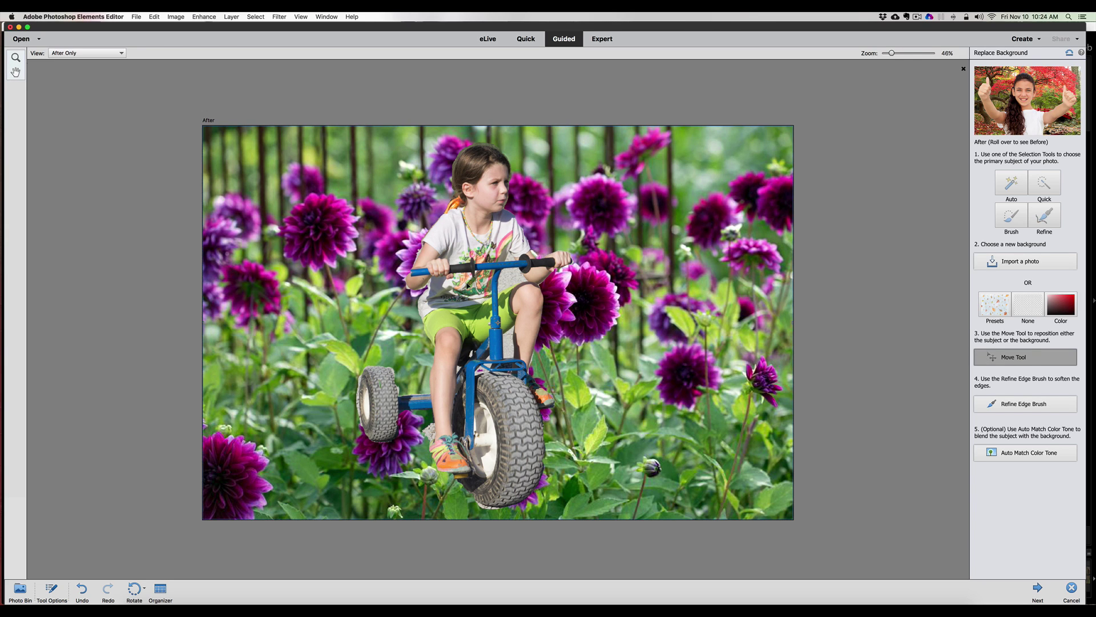
{"action": "left_click_drag", "start_coordinate": [468, 285], "coordinate": [506, 294]}
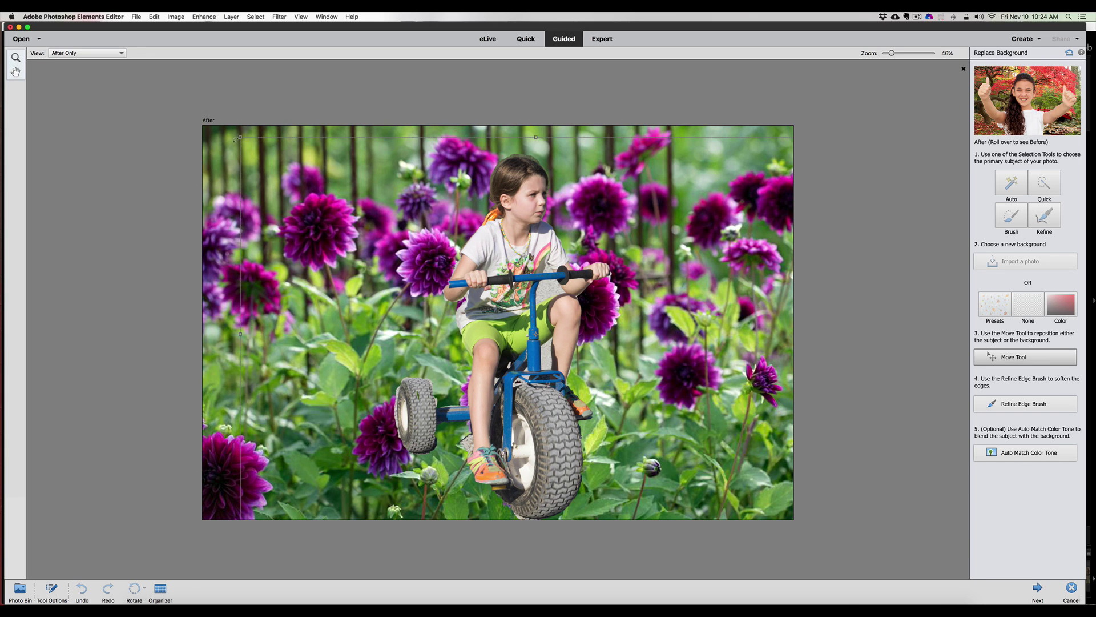
{"action": "left_click_drag", "start_coordinate": [238, 137], "coordinate": [228, 154]}
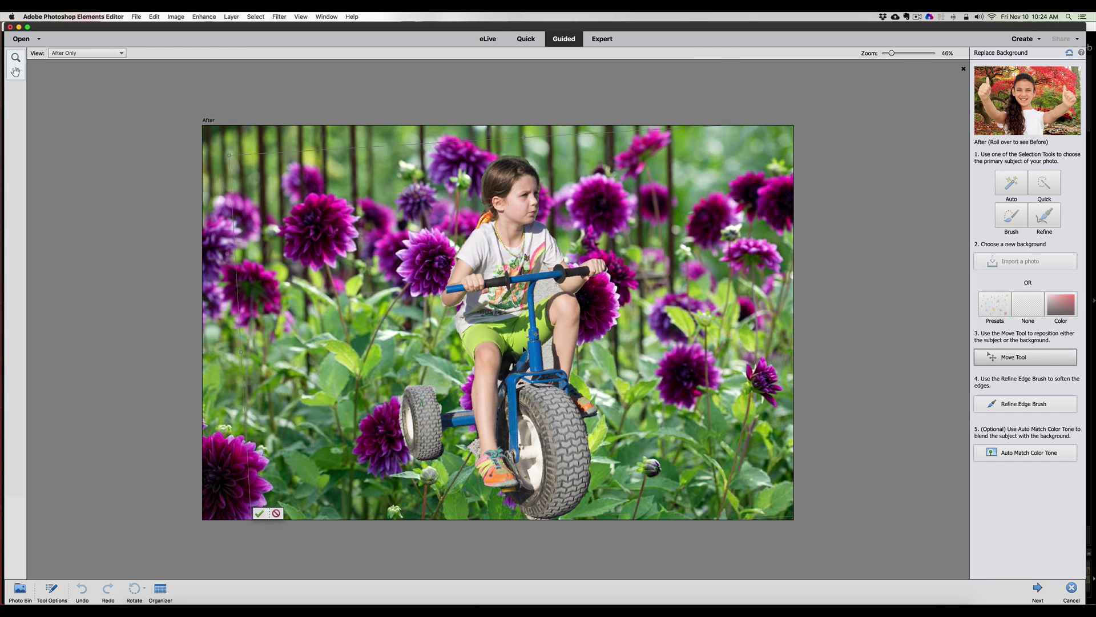
{"action": "left_click", "coordinate": [258, 513]}
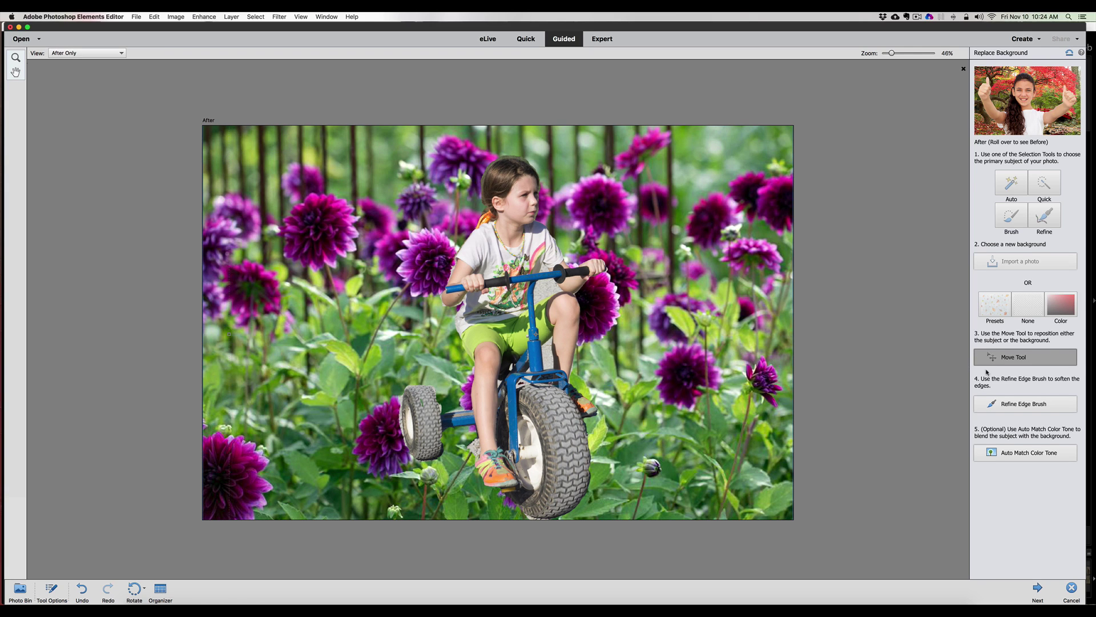
{"action": "left_click", "coordinate": [1031, 404]}
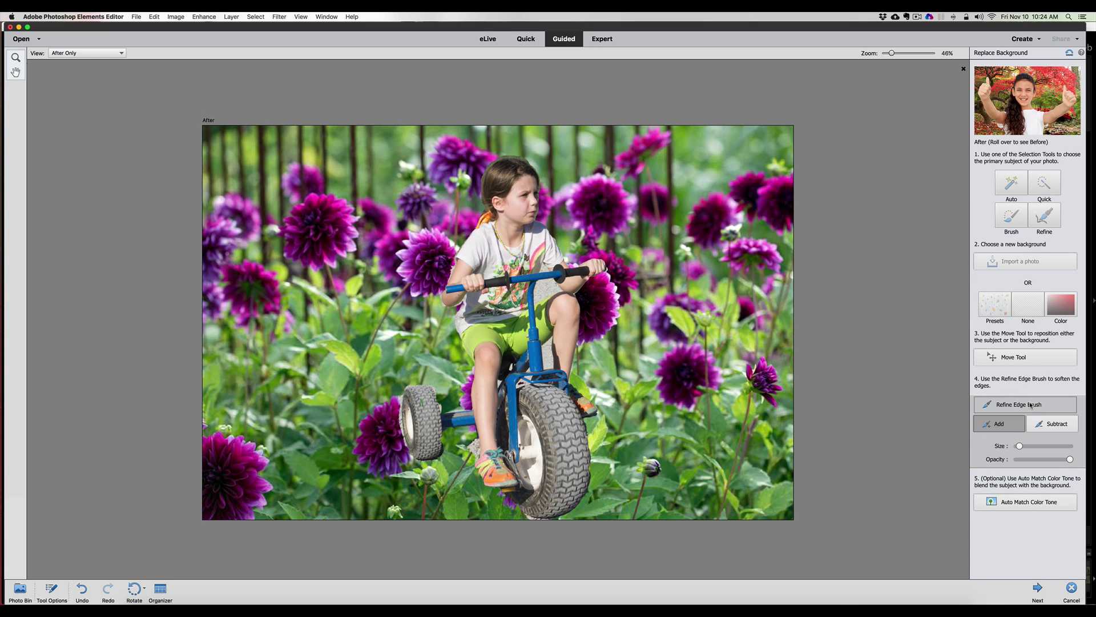
- Soften the cut-out edges with the Refine Edge Brush in Subtract mode, then return it to Add
{"action": "left_click", "coordinate": [1053, 423]}
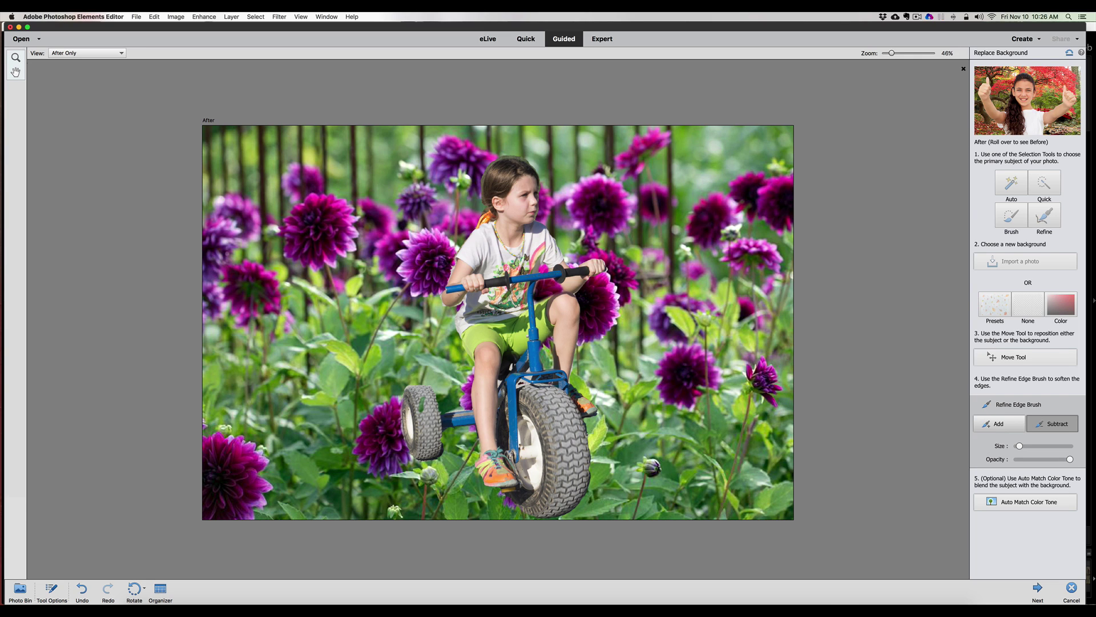
{"action": "left_click", "coordinate": [999, 426]}
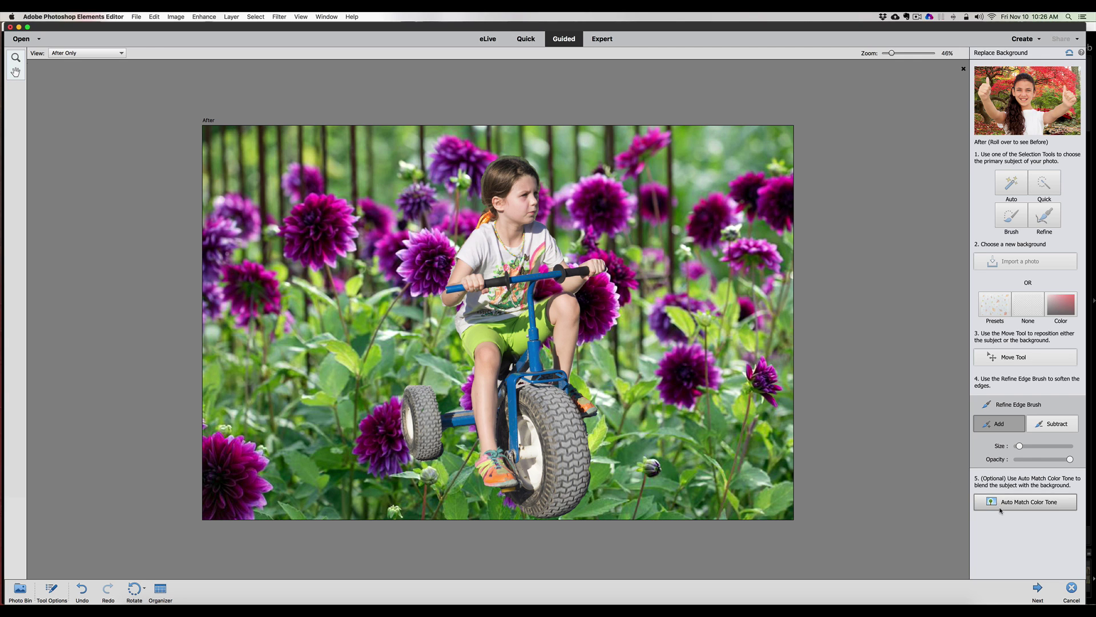
- Apply Auto Match Color Tone so the girl and tricycle match the dahlia background
{"action": "left_click", "coordinate": [1021, 503]}
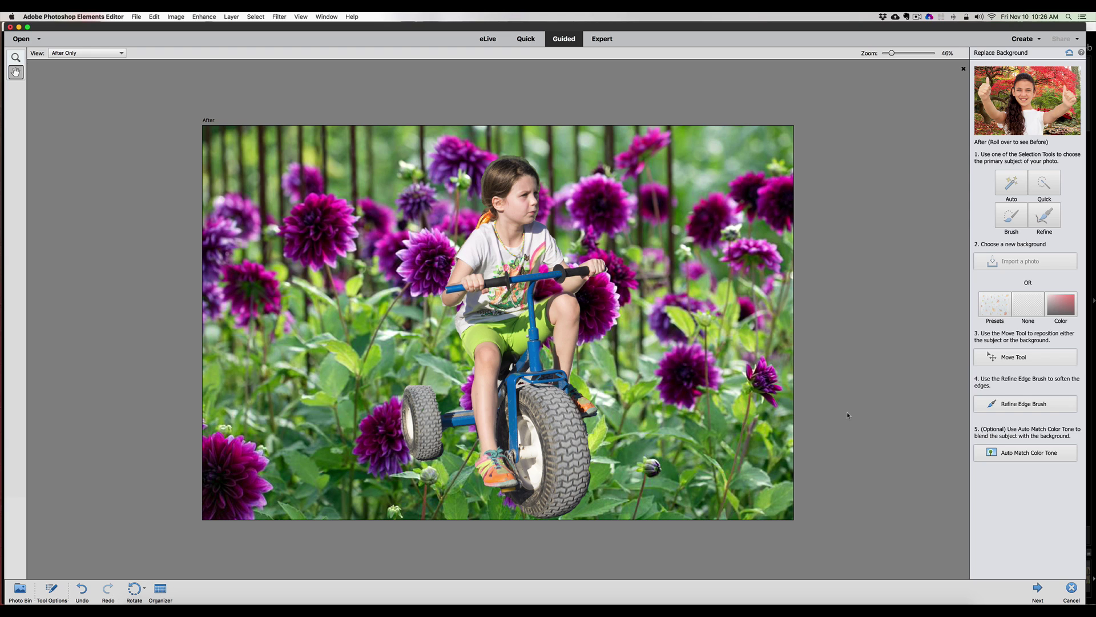
- With the Move Tool, nudge the girl and tricycle slightly up and right among the dahlias
{"action": "left_click", "coordinate": [989, 363]}
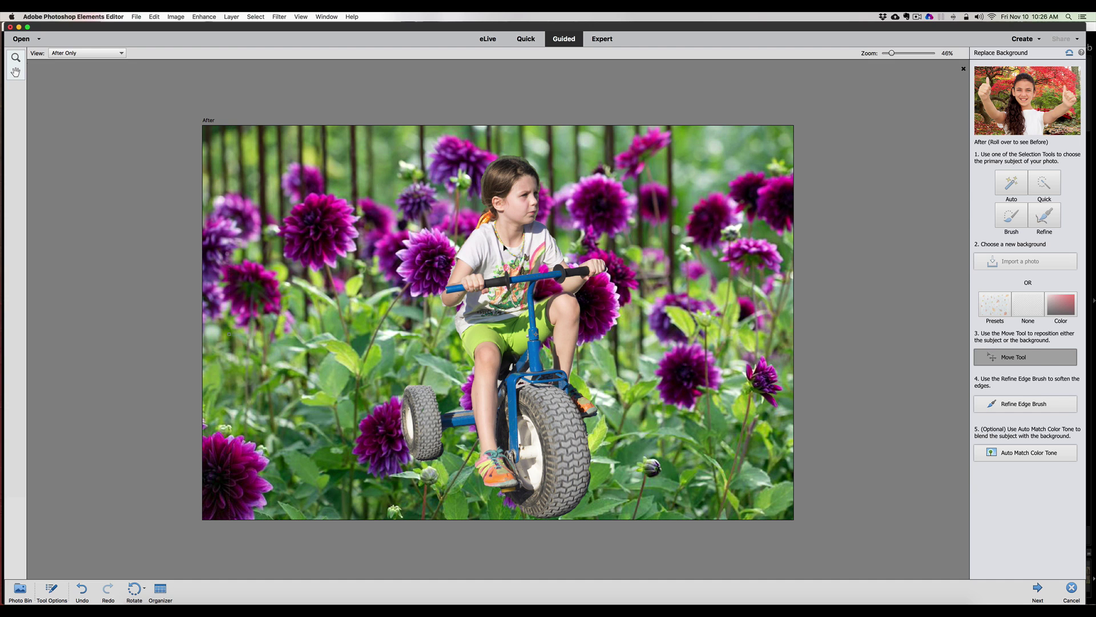
{"action": "mouse_move", "coordinate": [507, 250]}
{"action": "left_mouse_down"}
{"action": "mouse_move", "coordinate": [521, 247]}
{"action": "mouse_move", "coordinate": [514, 239]}
{"action": "left_mouse_up"}
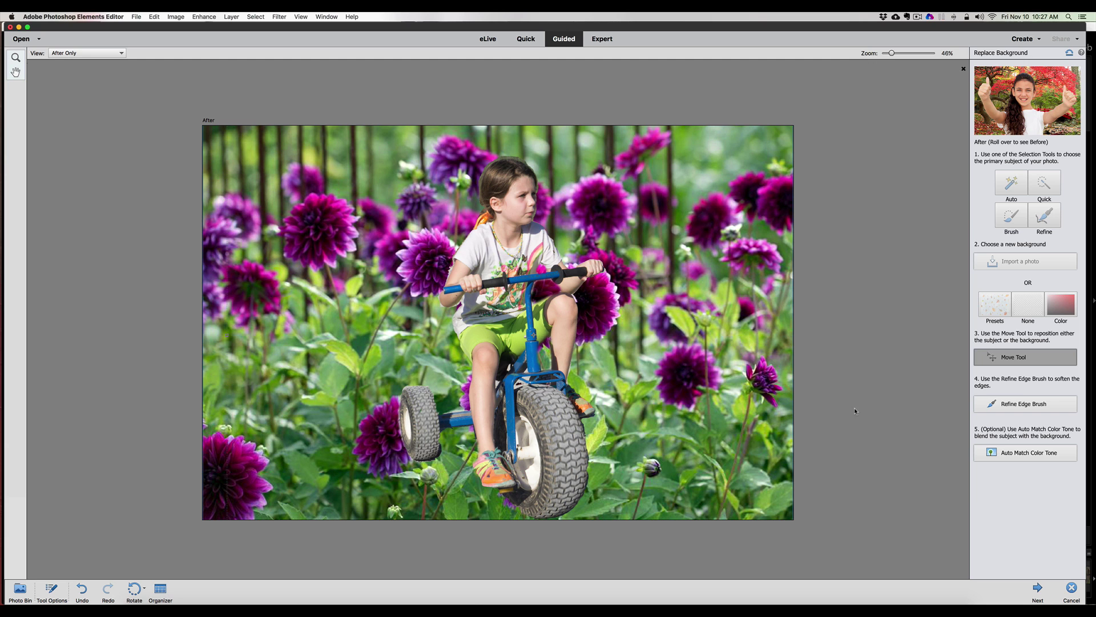
- Advance the Replace Background edit to its final save-or-share step
{"action": "left_click", "coordinate": [1037, 588]}
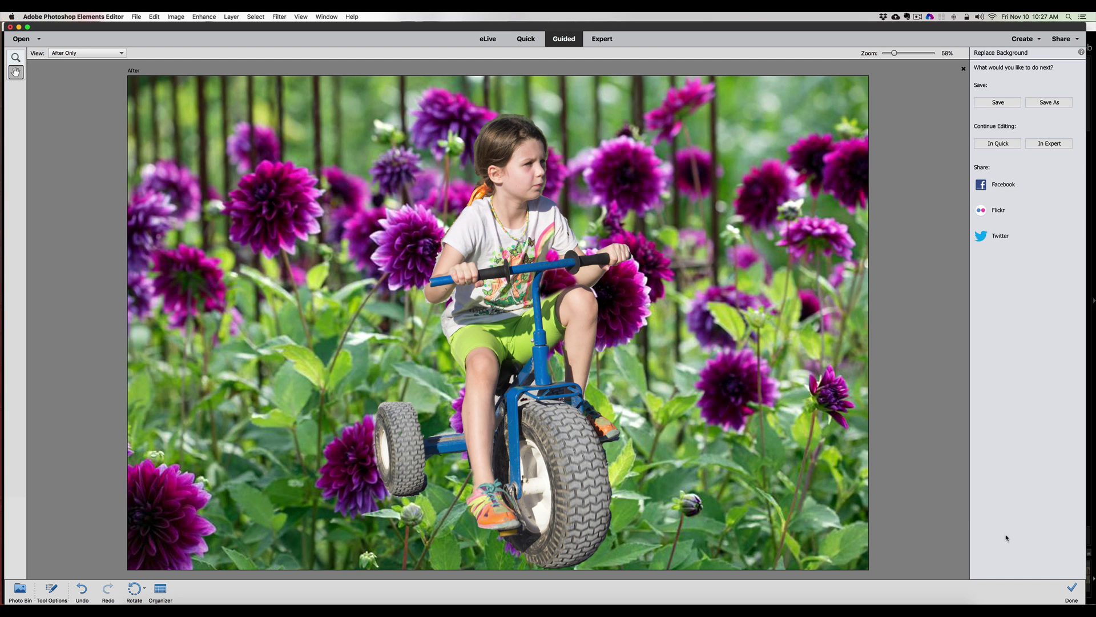
- Close the Replace Background edit, keeping the composite, and return to Special Edits
{"action": "left_click", "coordinate": [1073, 587]}
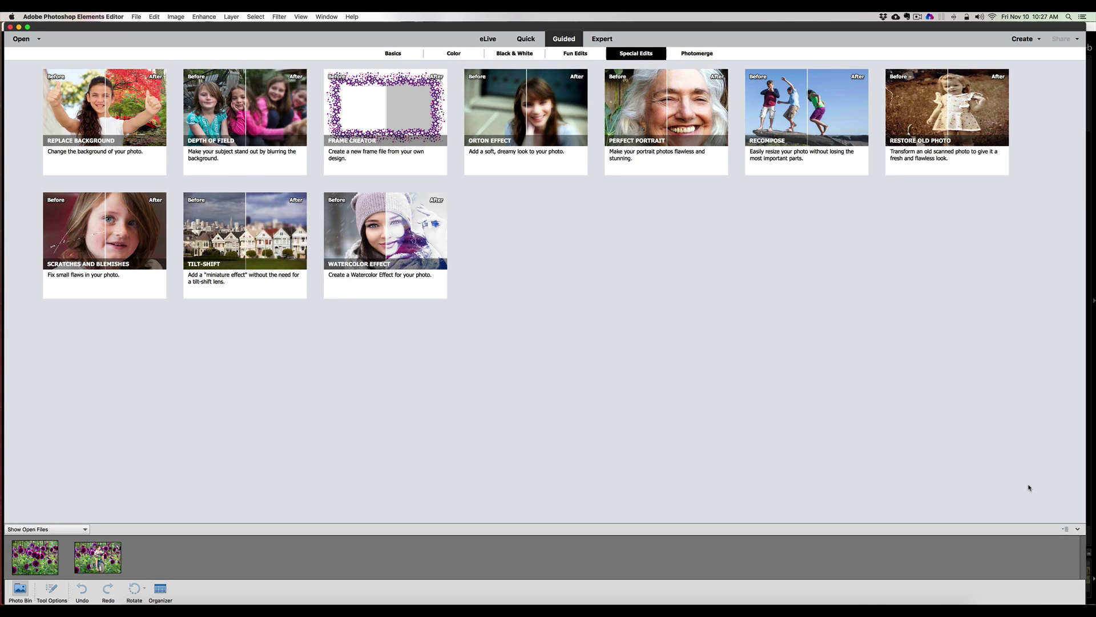